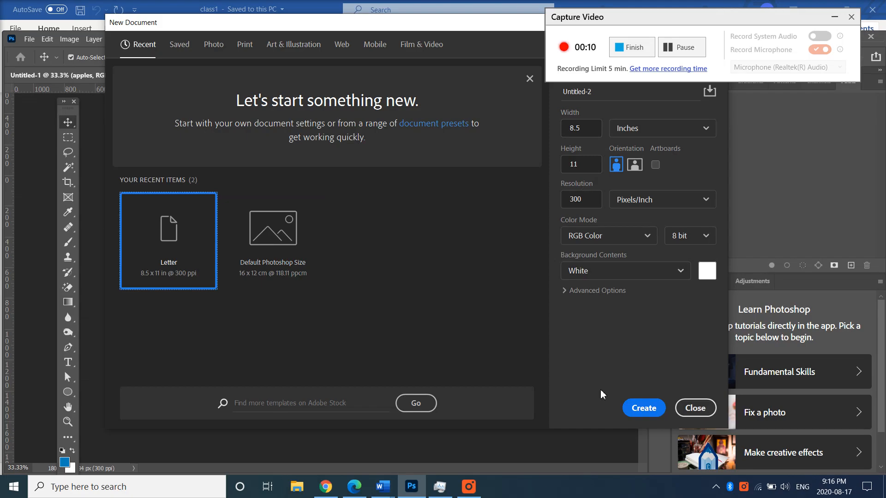
Create the 8.5 × 11 in, 300 ppi RGB document and place the apples image in it as an embedded object
{"action": "left_click", "coordinate": [653, 414]}
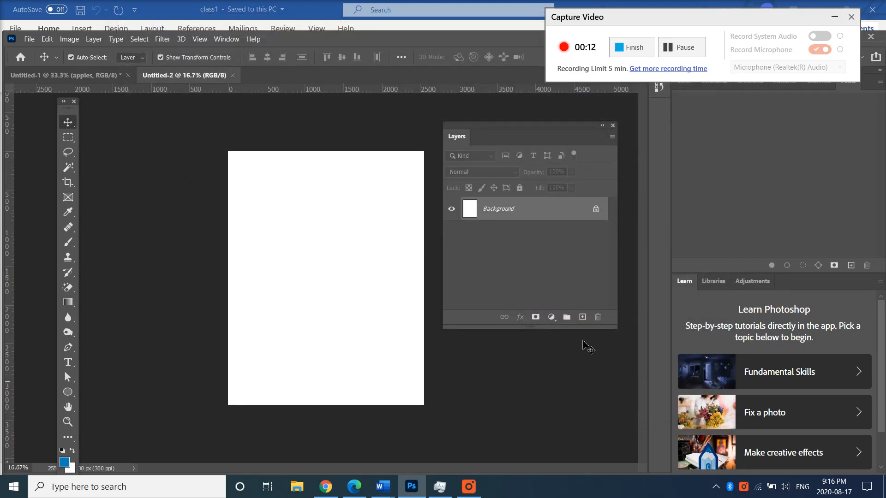
{"action": "left_click", "coordinate": [29, 38]}
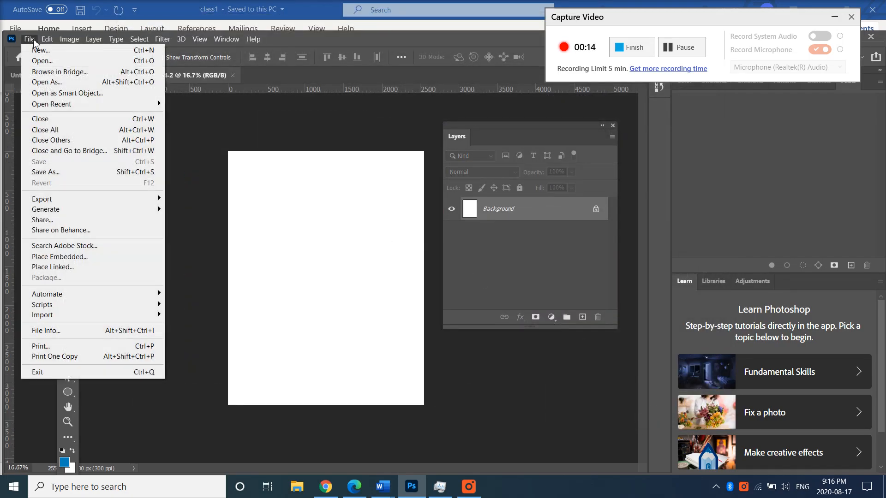
{"action": "left_click", "coordinate": [57, 257]}
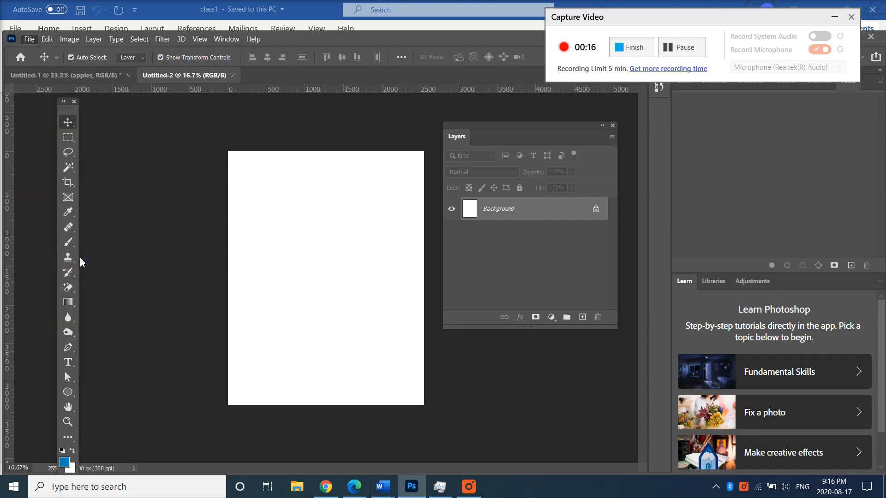
{"action": "left_click", "coordinate": [134, 129]}
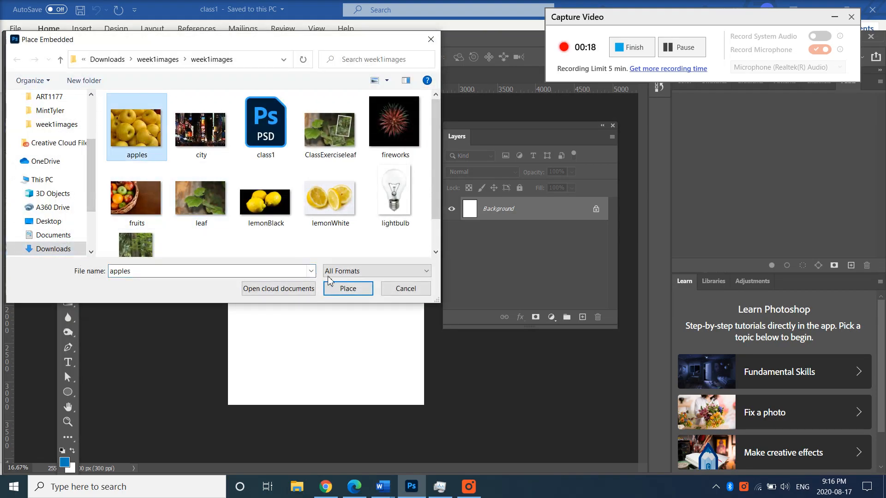
{"action": "left_click", "coordinate": [342, 289]}
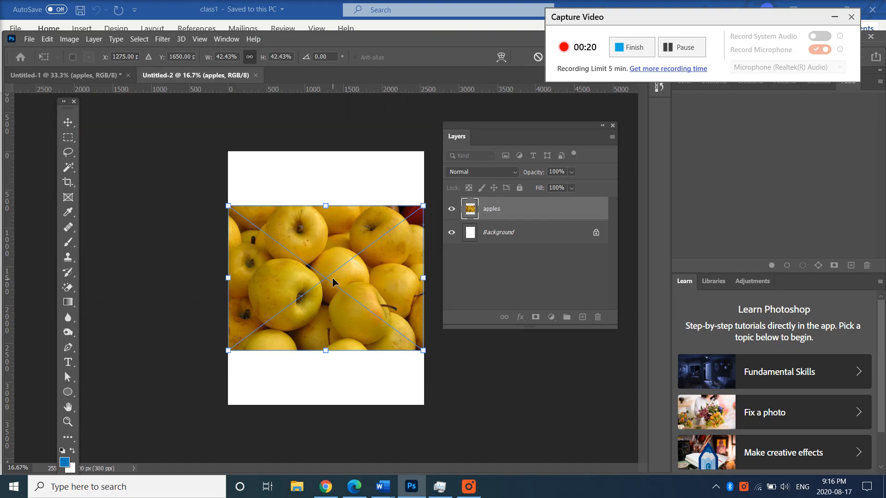
{"action": "left_click", "coordinate": [29, 40]}
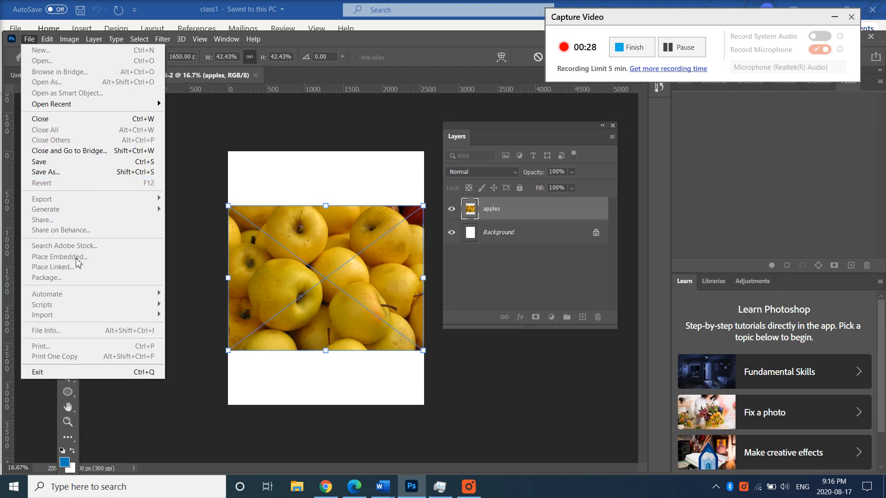
{"action": "left_click", "coordinate": [210, 206]}
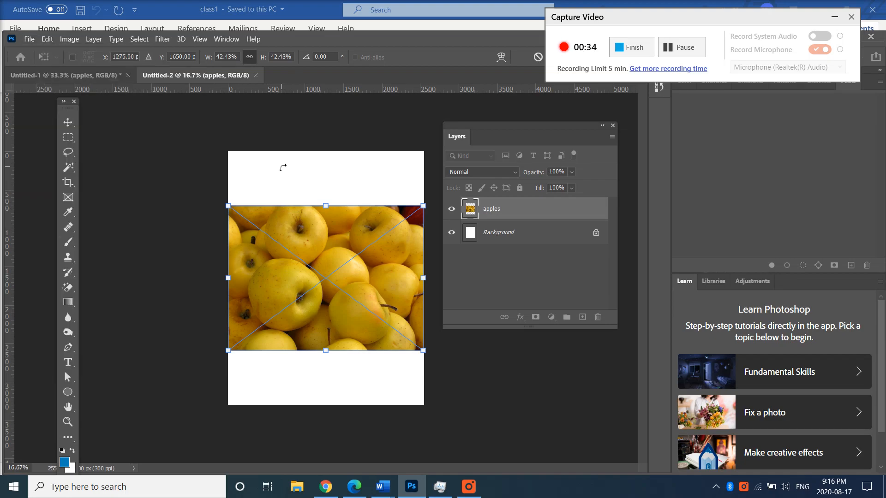
{"action": "key", "text": "Return"}
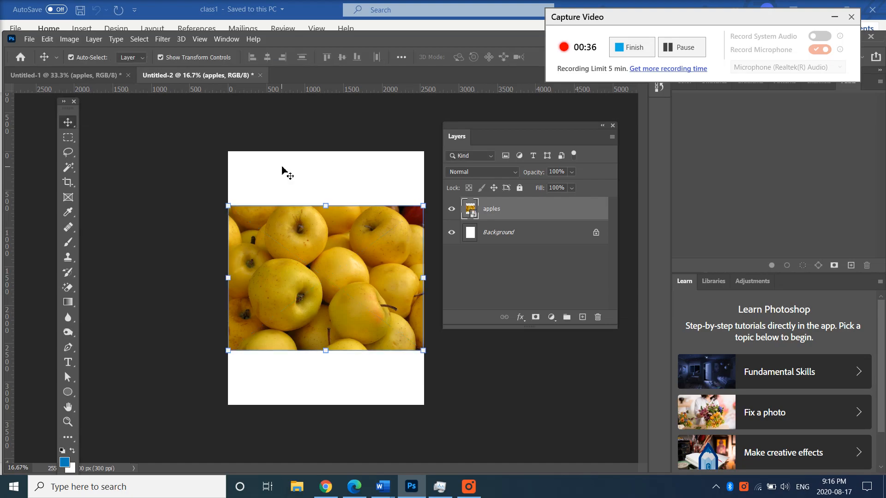
Place the fruits image as an embedded object and reorder its layer beneath the apples layer
{"action": "left_click", "coordinate": [29, 40]}
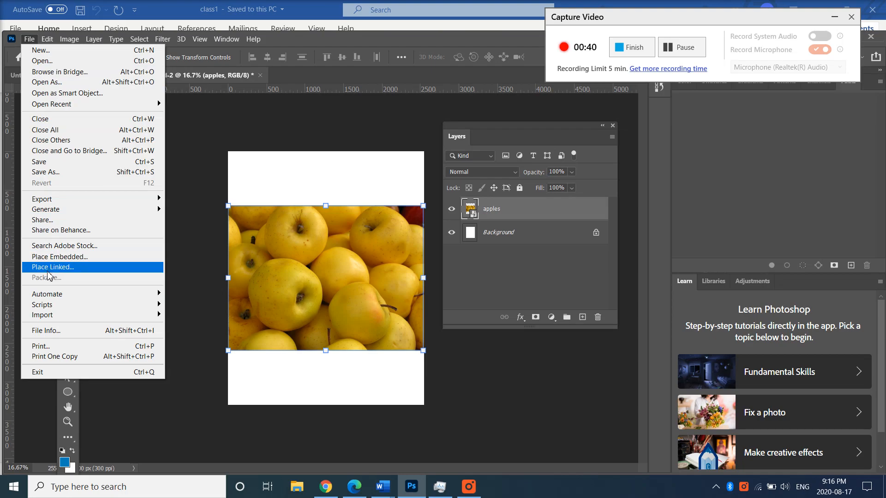
{"action": "left_click", "coordinate": [52, 256]}
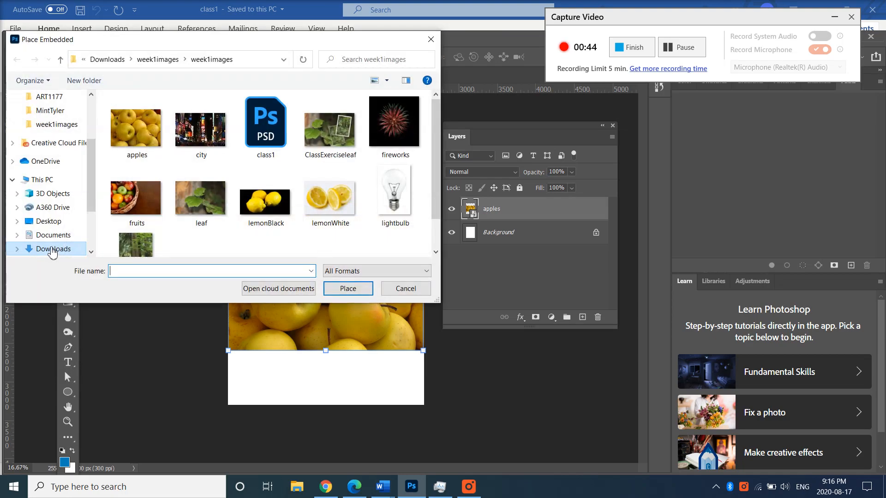
{"action": "left_click", "coordinate": [137, 201]}
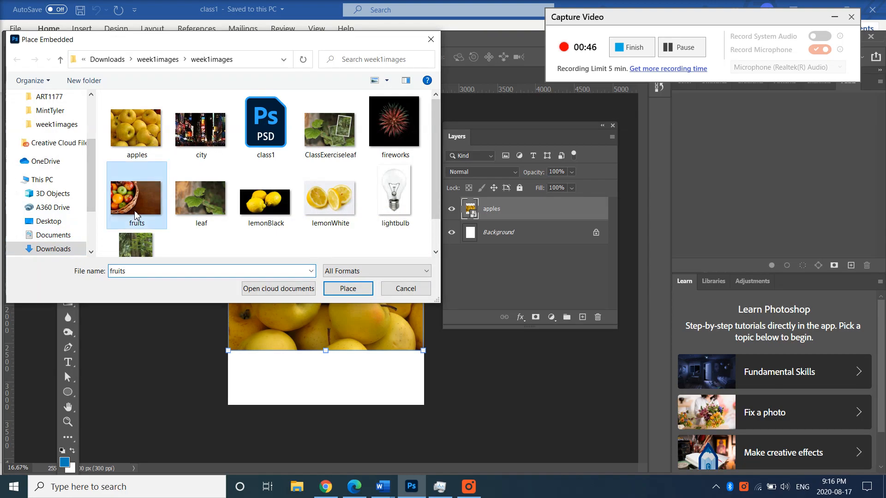
{"action": "left_click", "coordinate": [349, 290]}
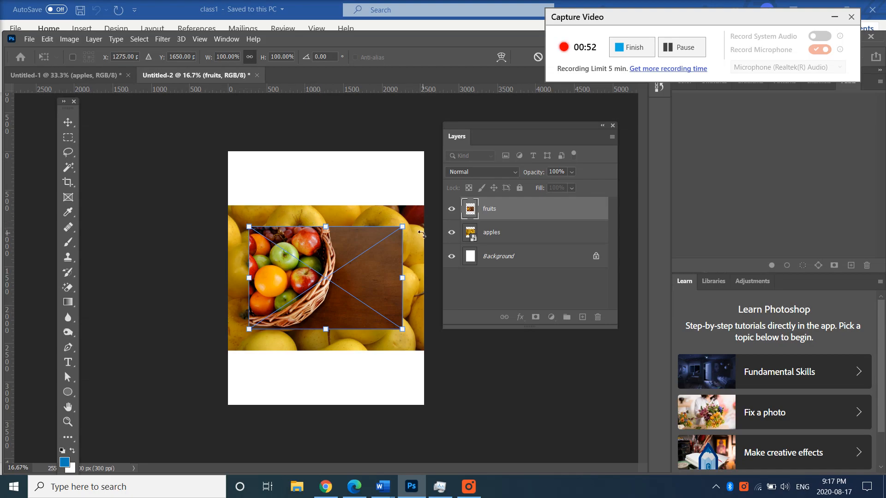
{"action": "left_click_drag", "start_coordinate": [512, 217], "coordinate": [513, 248]}
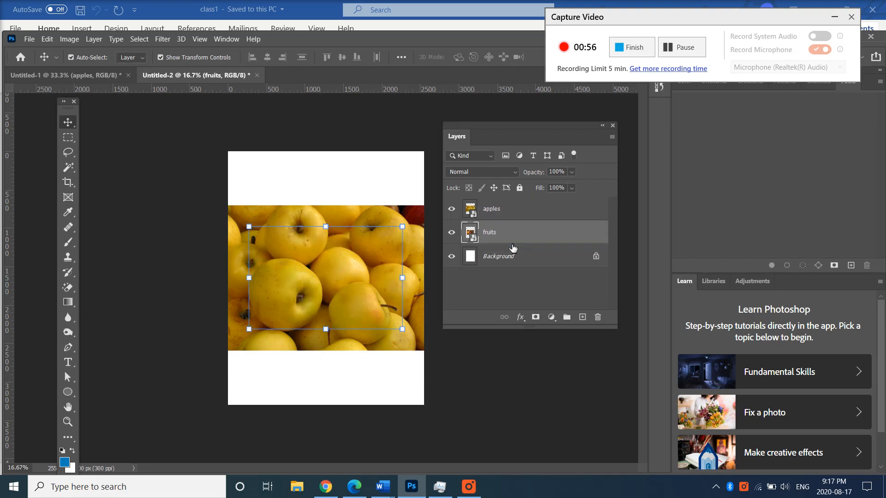
Move the apples image straight up so it covers the top of the page
{"action": "left_click", "coordinate": [385, 178]}
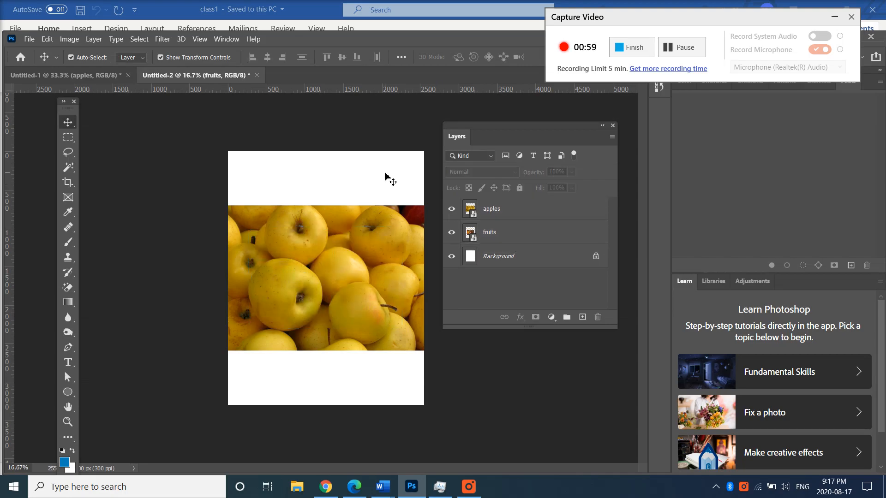
{"action": "left_click", "coordinate": [378, 262]}
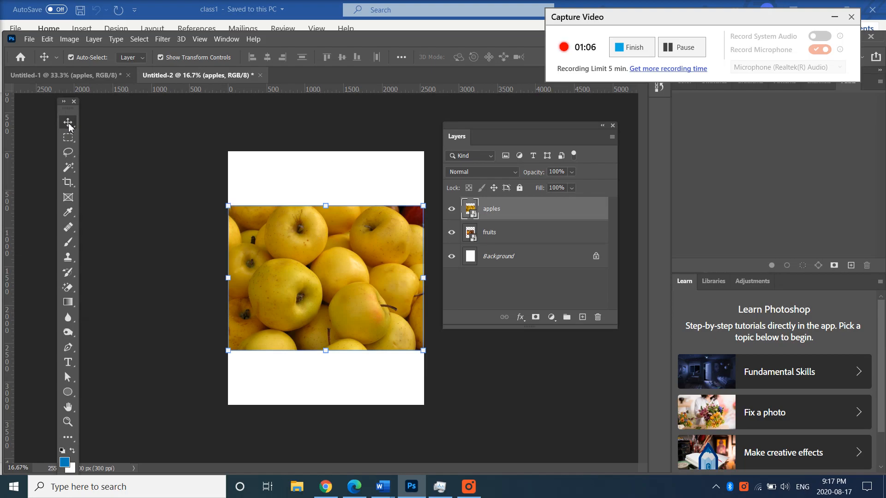
{"action": "left_click_drag", "start_coordinate": [322, 270], "coordinate": [323, 205]}
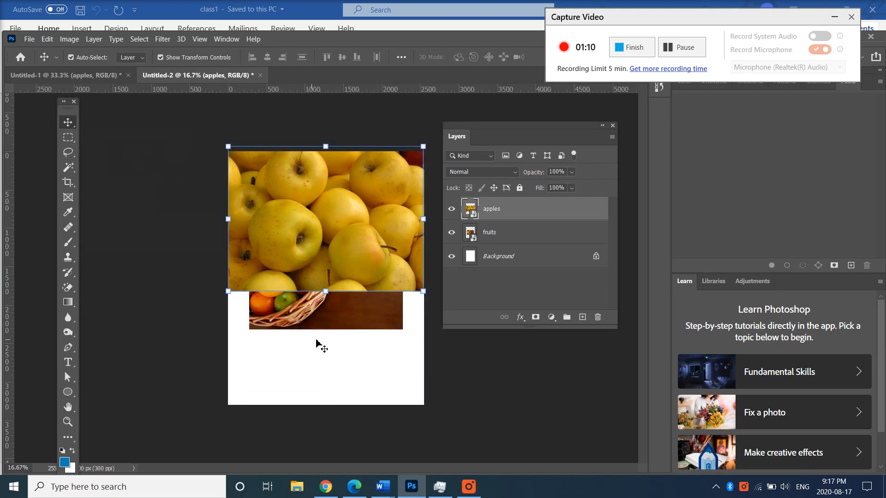
Scale the fruits image proportionally to about 246% so it fills the page's full height, and apply the transform
{"action": "left_click", "coordinate": [324, 326]}
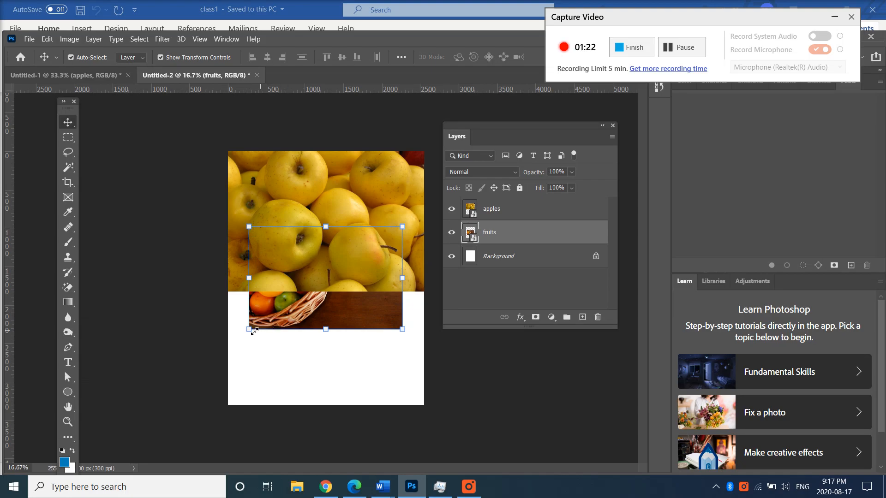
{"action": "left_click_drag", "start_coordinate": [249, 330], "coordinate": [117, 375]}
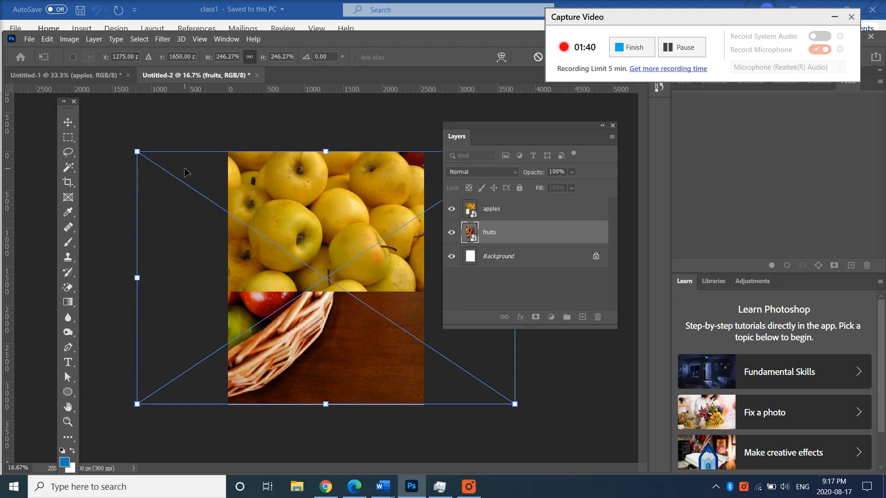
{"action": "key", "text": "Return"}
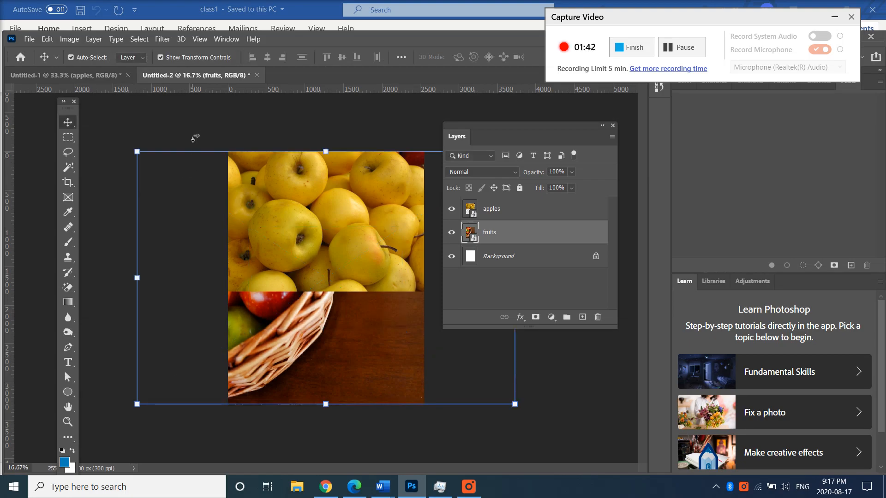
{"action": "left_click", "coordinate": [195, 138]}
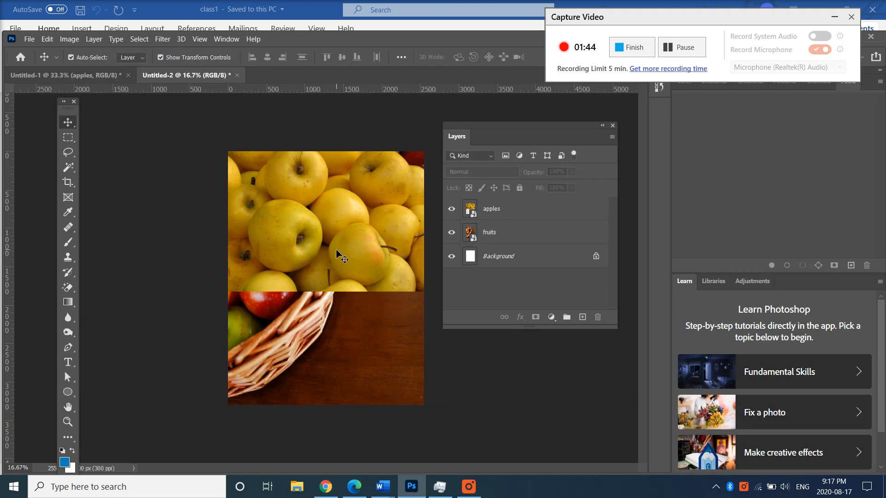
Move the apples image down and slightly to the right over the fruit basket
{"action": "left_click", "coordinate": [328, 262]}
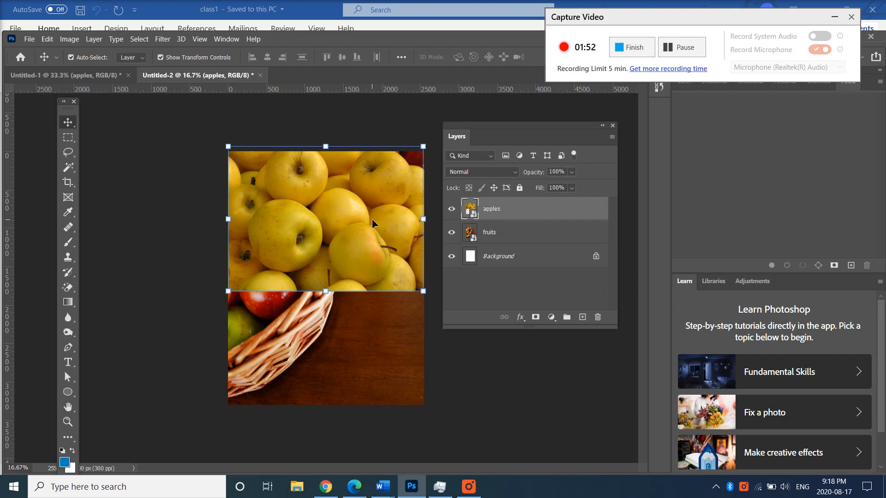
{"action": "left_click_drag", "start_coordinate": [348, 205], "coordinate": [348, 225]}
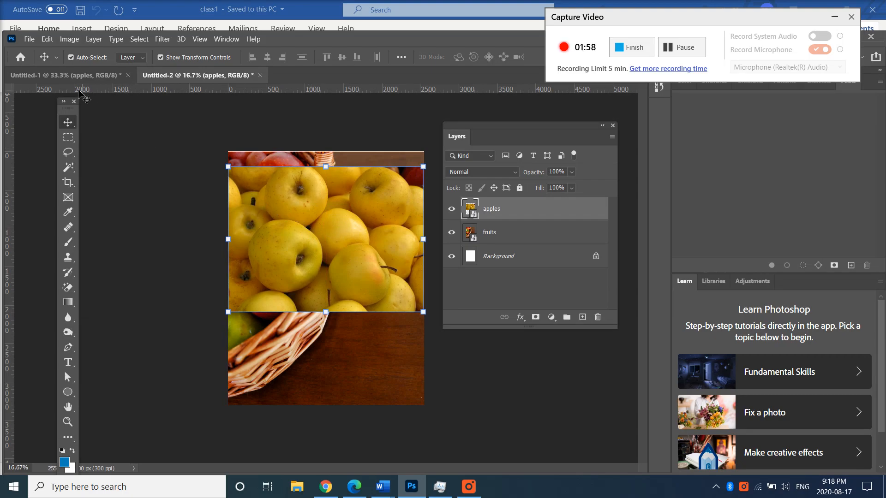
{"action": "left_click", "coordinate": [89, 59]}
{"action": "left_click_drag", "start_coordinate": [300, 217], "coordinate": [332, 241]}
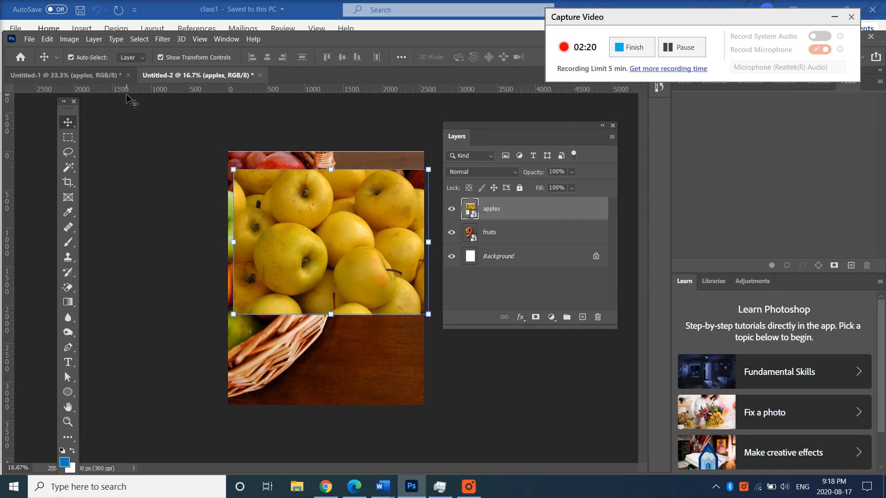
Shift the apples image slightly with Show Transform Controls turned off, and turn the controls back on
{"action": "left_click", "coordinate": [161, 57]}
{"action": "mouse_move", "coordinate": [278, 206]}
{"action": "left_mouse_down"}
{"action": "mouse_move", "coordinate": [265, 194]}
{"action": "mouse_move", "coordinate": [275, 204]}
{"action": "left_mouse_up"}
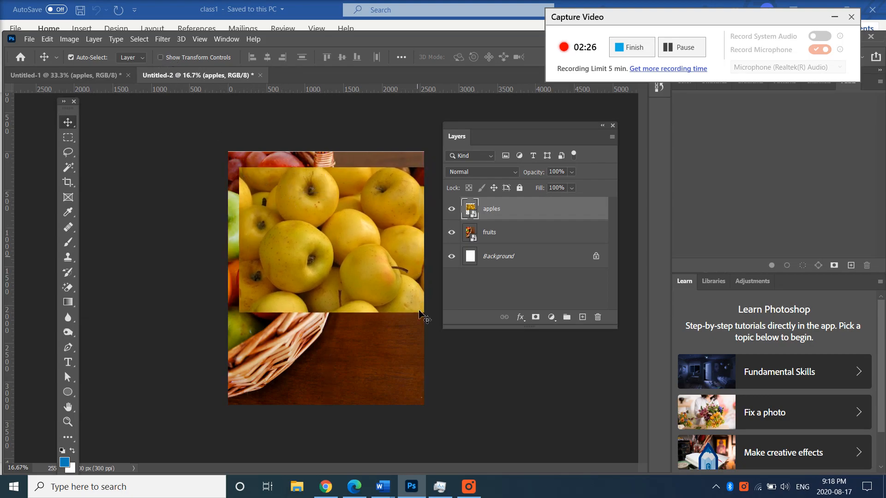
{"action": "left_click", "coordinate": [161, 58]}
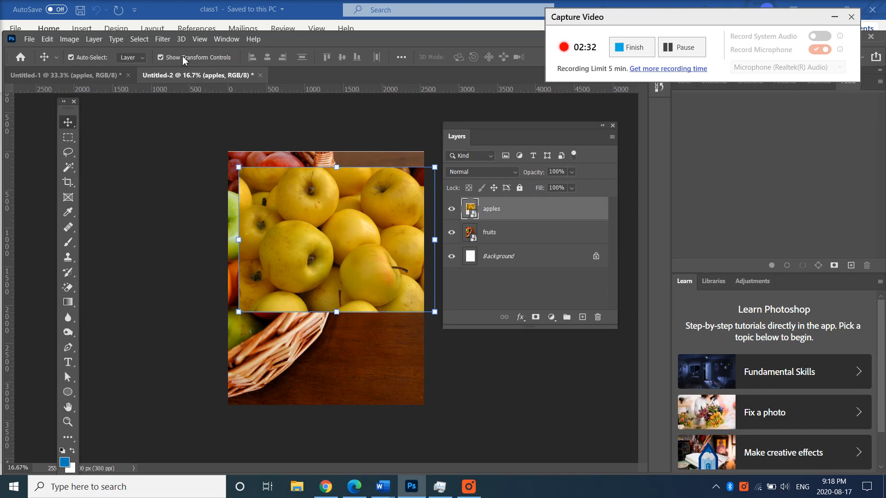
Scale the apples image down proportionally to about 29% and position it over the basket
{"action": "left_click", "coordinate": [239, 168]}
{"action": "left_click_drag", "start_coordinate": [240, 171], "coordinate": [358, 255]}
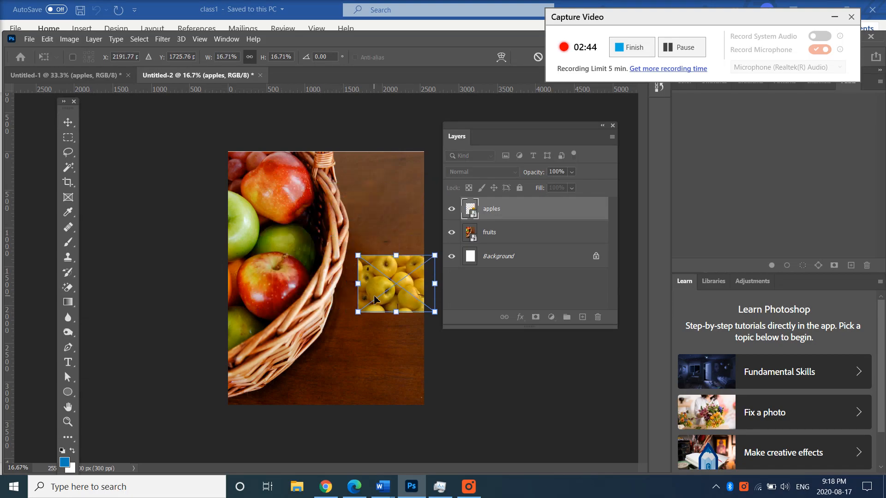
{"action": "left_click_drag", "start_coordinate": [374, 299], "coordinate": [327, 288]}
{"action": "left_click_drag", "start_coordinate": [312, 242], "coordinate": [250, 205]}
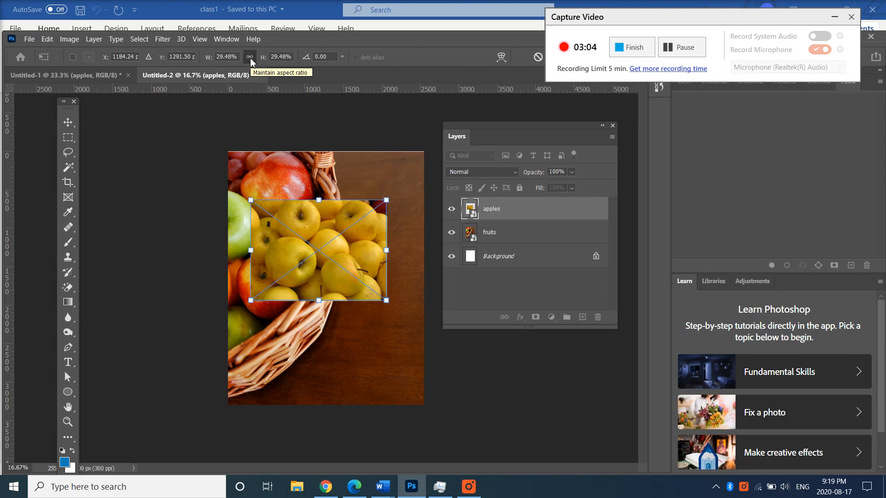
Reduce the apples image to about 26% and center it horizontally in the upper half of the page
{"action": "left_click_drag", "start_coordinate": [270, 240], "coordinate": [285, 250]}
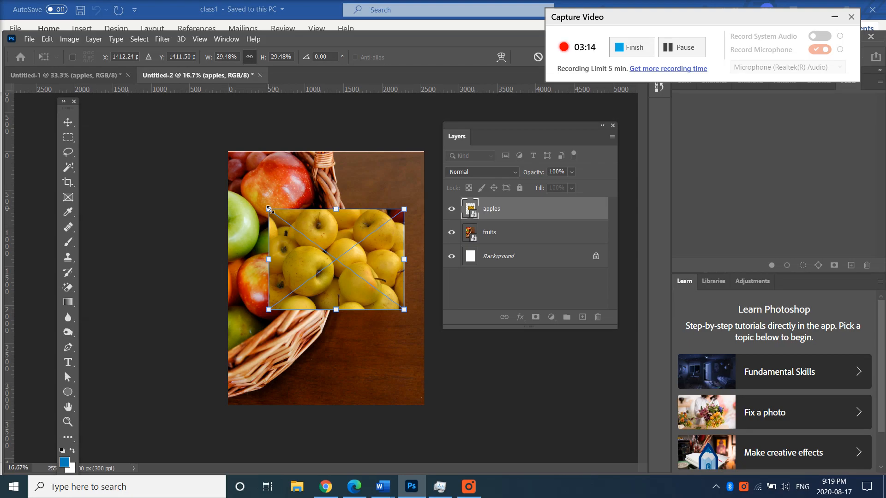
{"action": "mouse_move", "coordinate": [269, 209]}
{"action": "left_mouse_down"}
{"action": "mouse_move", "coordinate": [290, 227]}
{"action": "mouse_move", "coordinate": [272, 223]}
{"action": "mouse_move", "coordinate": [296, 231]}
{"action": "mouse_move", "coordinate": [272, 222]}
{"action": "left_mouse_up"}
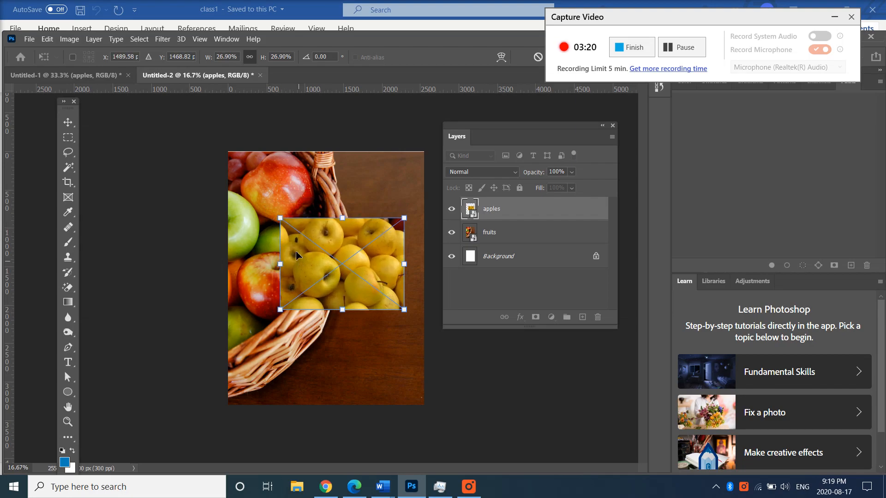
{"action": "mouse_move", "coordinate": [280, 217]}
{"action": "left_mouse_down"}
{"action": "mouse_move", "coordinate": [258, 201]}
{"action": "mouse_move", "coordinate": [306, 237]}
{"action": "mouse_move", "coordinate": [277, 230]}
{"action": "left_mouse_up"}
{"action": "left_click_drag", "start_coordinate": [344, 281], "coordinate": [323, 242]}
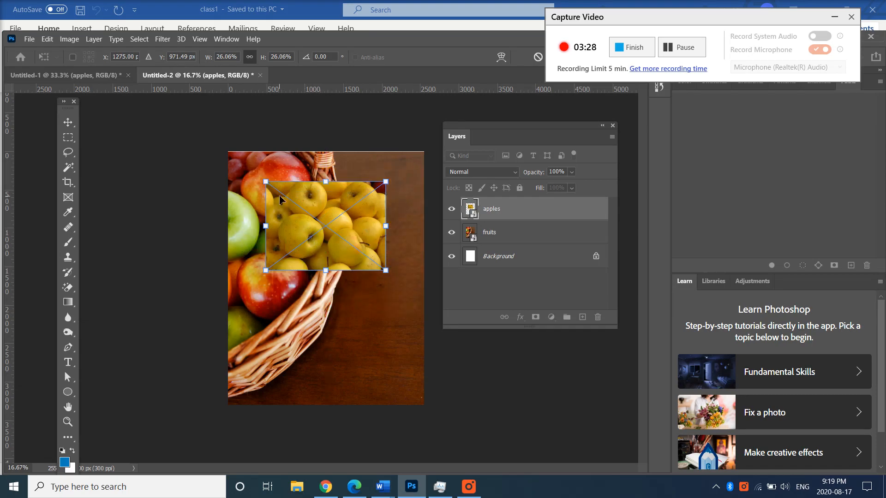
Practice resizing and moving the apples image, leaving it at about 26.2% and horizontally centered slightly lower on the page
{"action": "left_click_drag", "start_coordinate": [267, 184], "coordinate": [295, 206]}
{"action": "left_click_drag", "start_coordinate": [311, 216], "coordinate": [271, 187]}
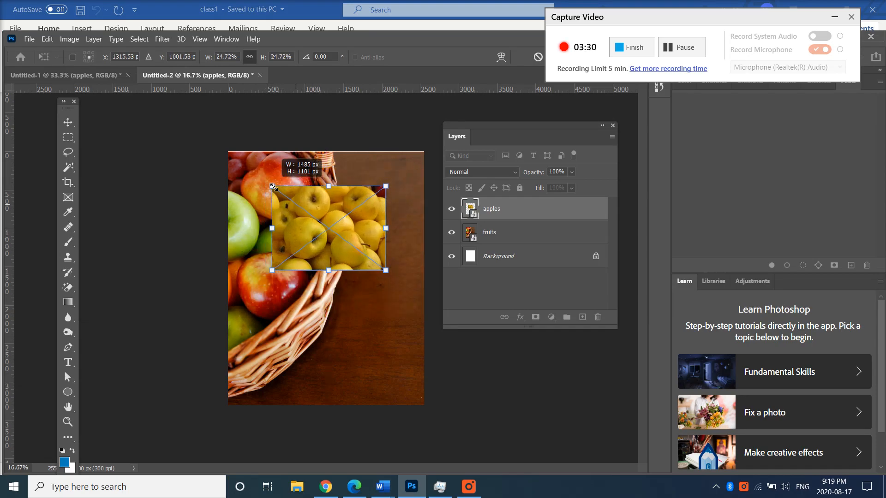
{"action": "left_click_drag", "start_coordinate": [315, 233], "coordinate": [318, 264]}
{"action": "left_click_drag", "start_coordinate": [345, 235], "coordinate": [314, 209]}
{"action": "mouse_move", "coordinate": [371, 186]}
{"action": "left_mouse_down"}
{"action": "mouse_move", "coordinate": [328, 203]}
{"action": "mouse_move", "coordinate": [323, 215]}
{"action": "mouse_move", "coordinate": [376, 181]}
{"action": "left_mouse_up"}
{"action": "left_click_drag", "start_coordinate": [338, 205], "coordinate": [347, 212]}
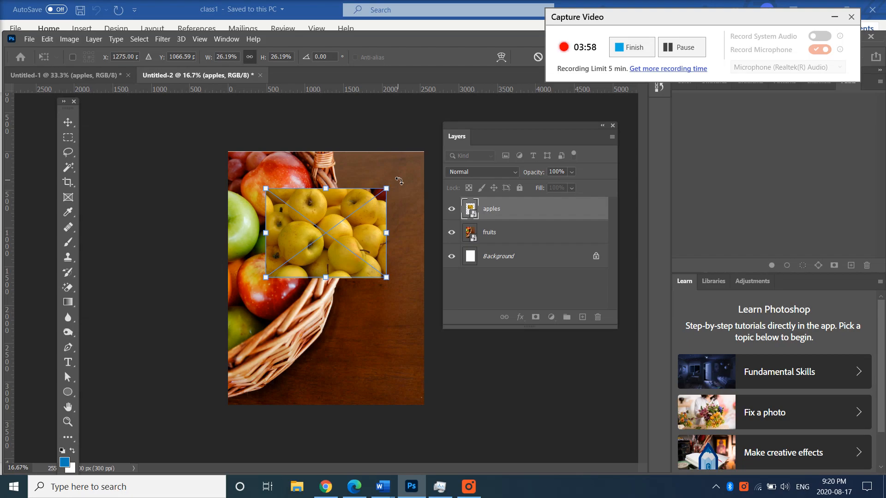
Rotate the apples image freehand and move it further down the page
{"action": "left_click_drag", "start_coordinate": [399, 181], "coordinate": [364, 181]}
{"action": "left_click_drag", "start_coordinate": [363, 216], "coordinate": [359, 230]}
{"action": "left_click_drag", "start_coordinate": [368, 181], "coordinate": [385, 202]}
Try exact rotation angles of 45° and -45° on the apples image
{"action": "left_click", "coordinate": [335, 56]}
{"action": "type", "text": "45"}
{"action": "key", "text": "Return"}
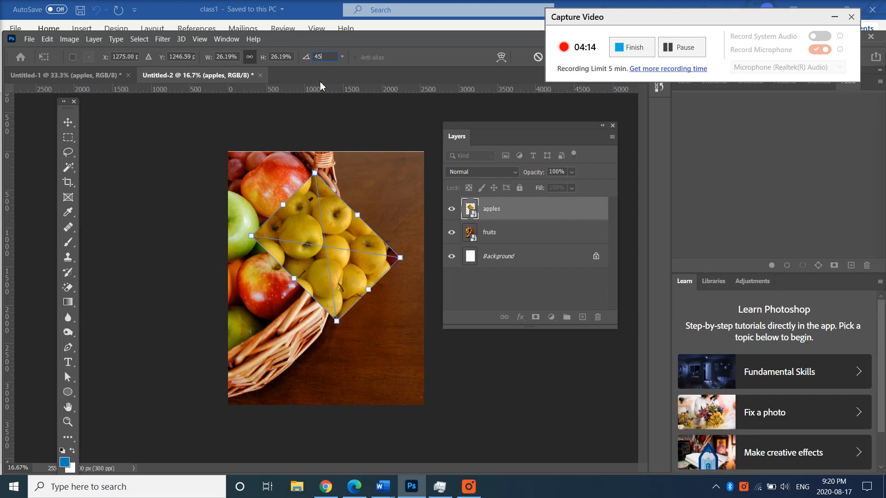
{"action": "left_click", "coordinate": [316, 57]}
{"action": "type", "text": "-"}
{"action": "key", "text": "Return"}
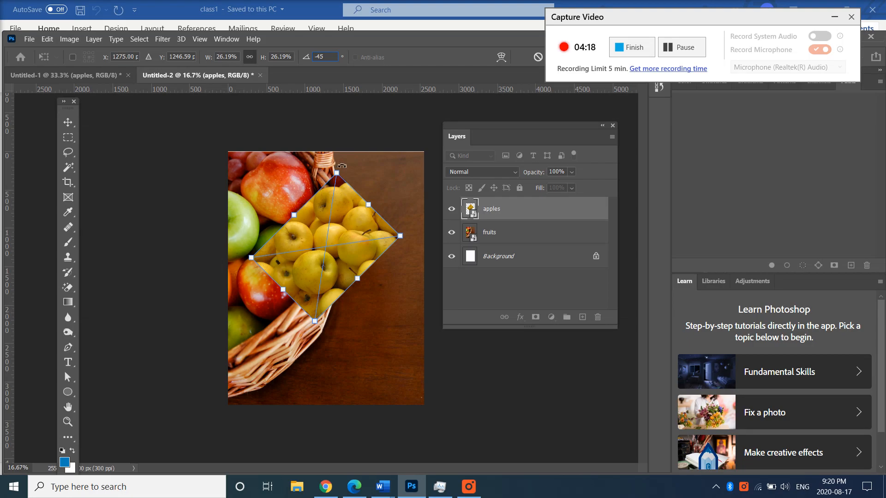
Rotate the apples image freehand to about -17°, move it up and to the right, and apply the transform
{"action": "left_click_drag", "start_coordinate": [340, 165], "coordinate": [391, 230]}
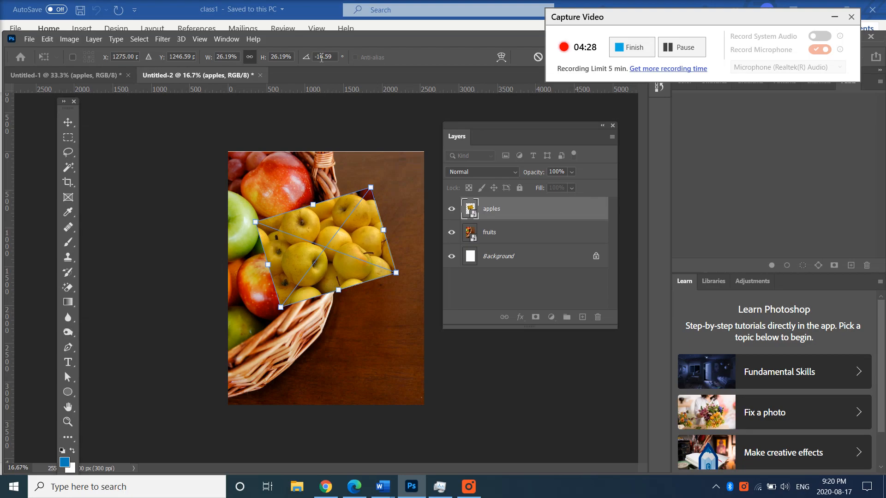
{"action": "left_click_drag", "start_coordinate": [356, 255], "coordinate": [373, 237]}
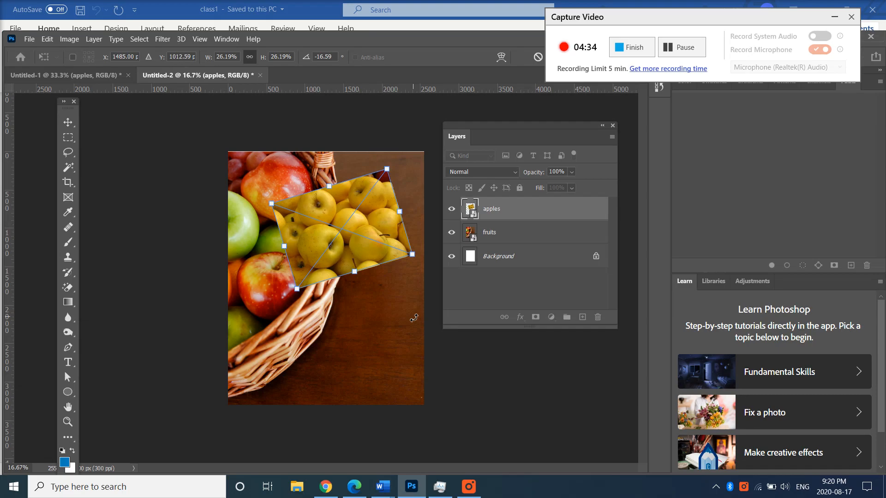
{"action": "key", "text": "Return"}
Move the tilted apples image slightly down and deselect it
{"action": "left_click", "coordinate": [441, 363]}
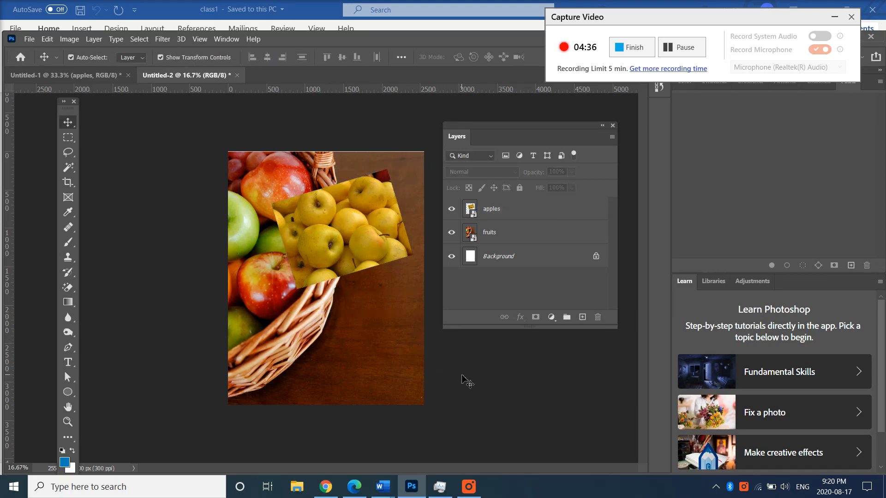
{"action": "left_click_drag", "start_coordinate": [367, 254], "coordinate": [371, 268]}
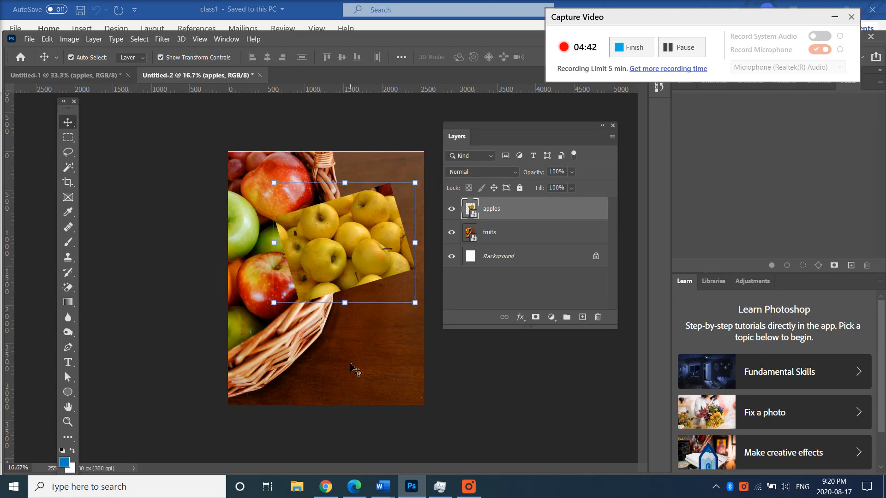
{"action": "left_click", "coordinate": [178, 199]}
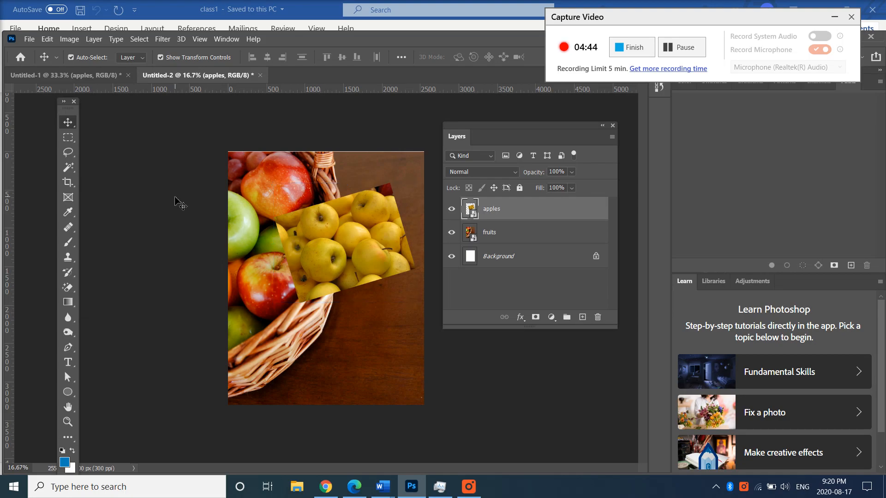